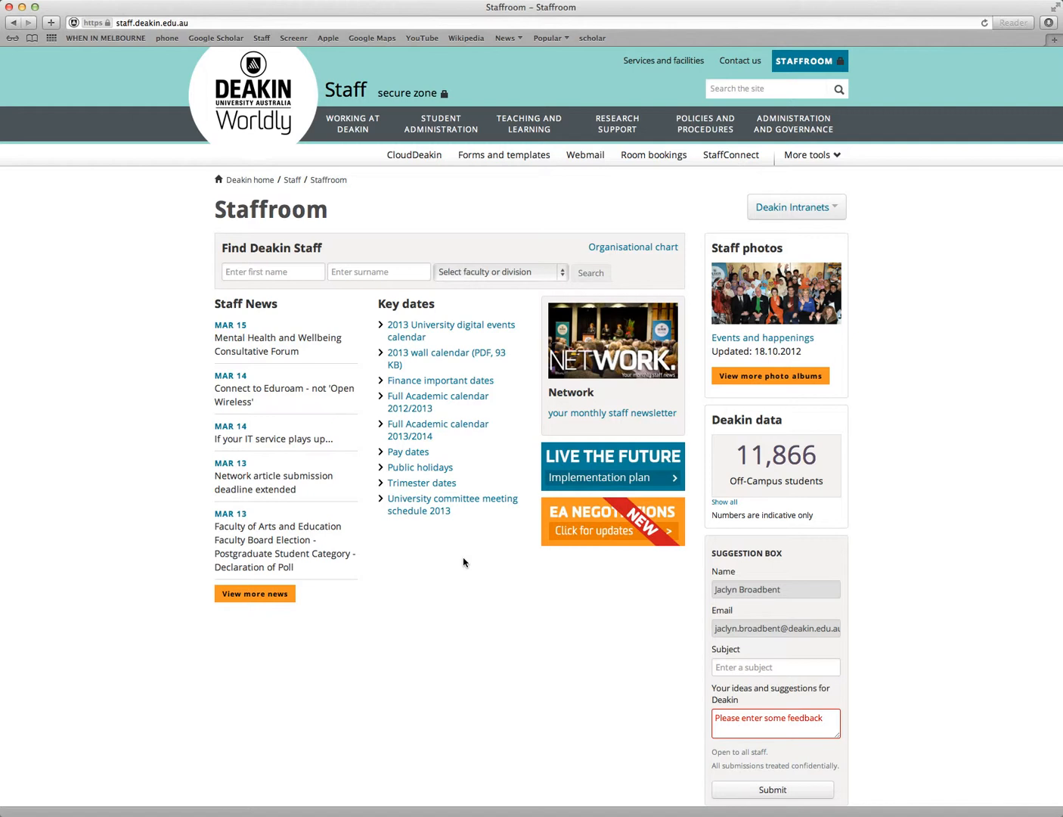
click(172, 21)
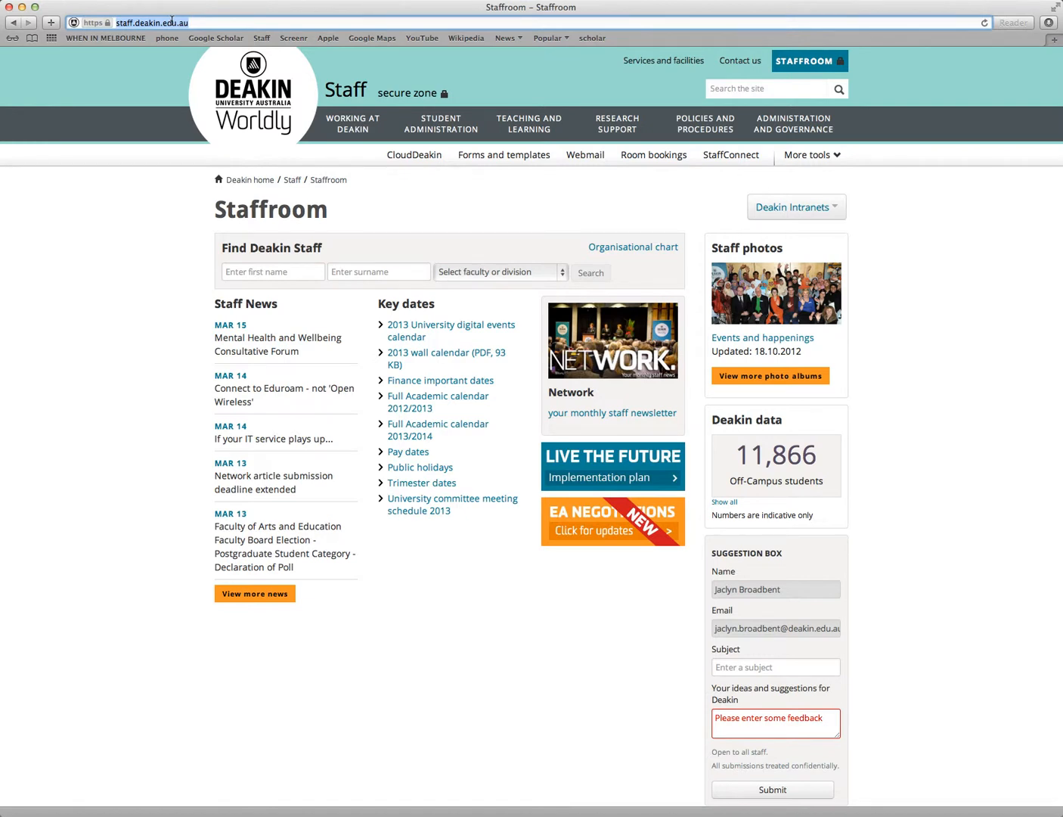
text(https://echosystem.deakin.edu.au/)
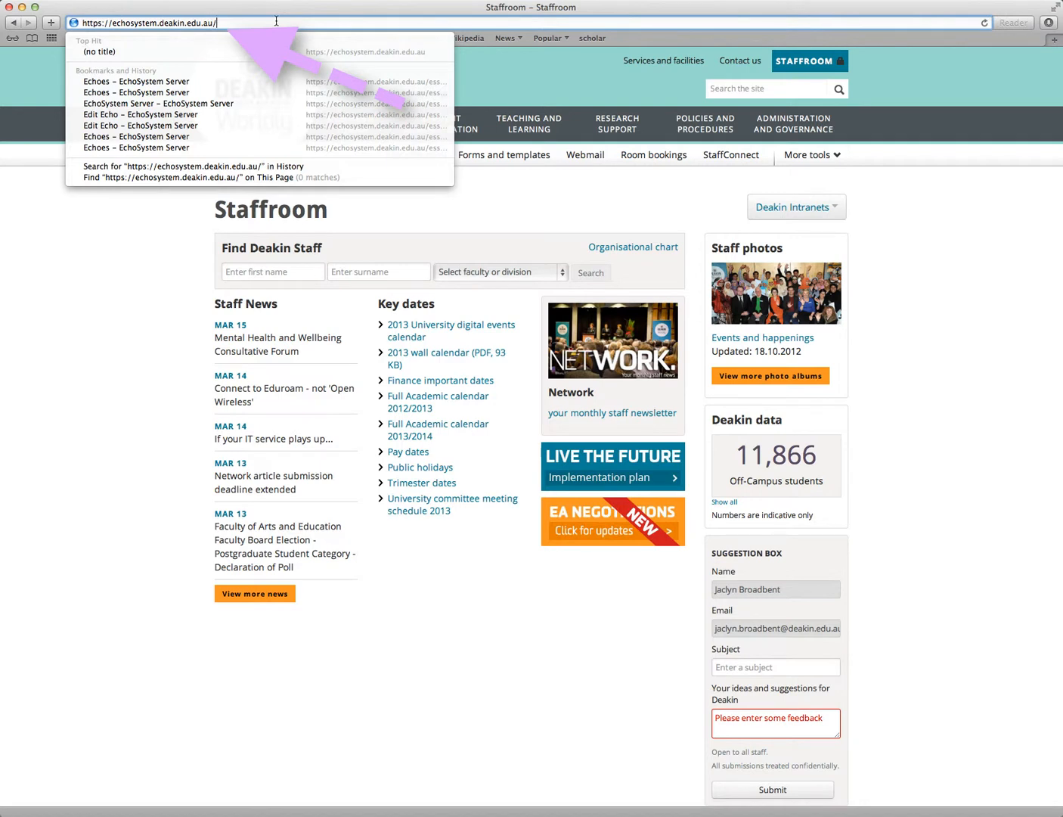
key(Return)
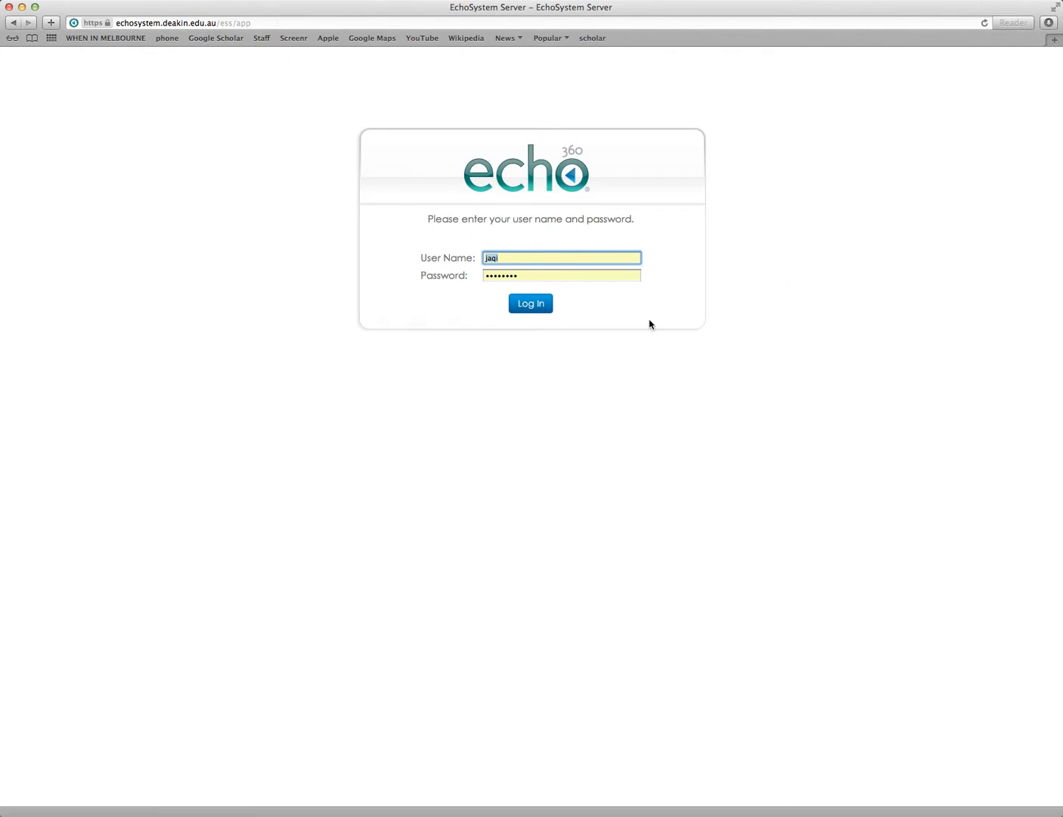
click(540, 305)
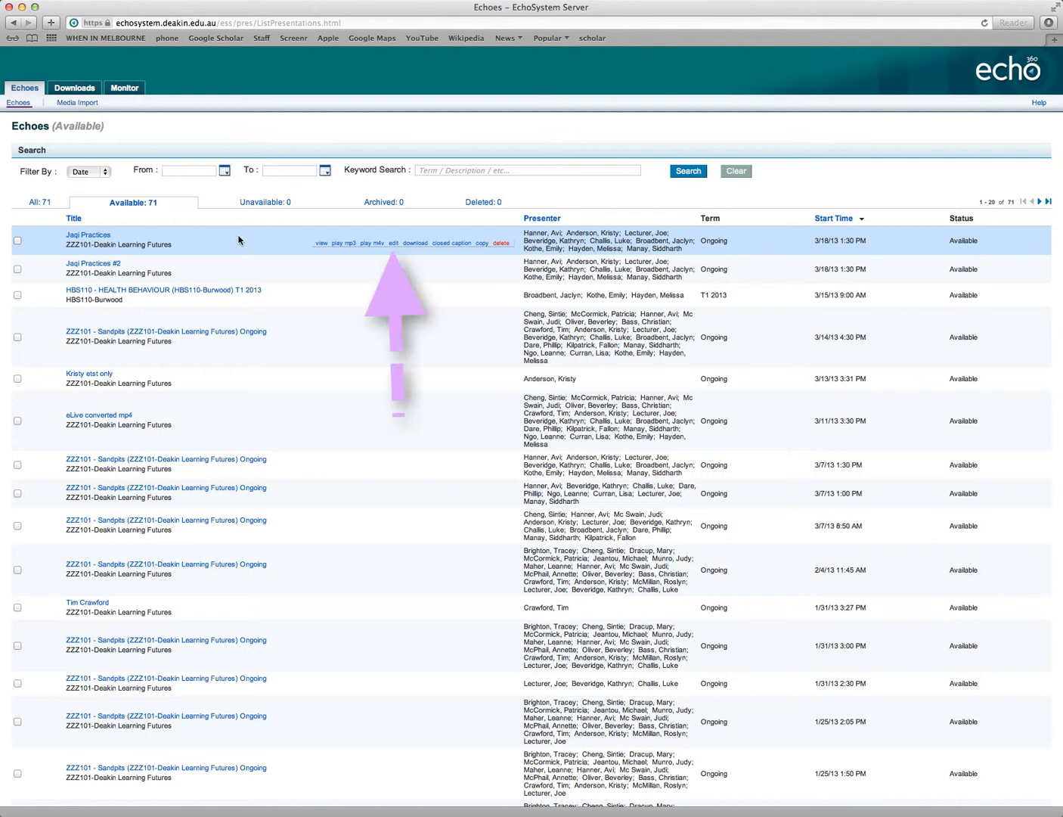
Step: Open the first available echo for editing and launch its media editor
mouse_move(393, 240)
scroll(393, 244, down, 1)
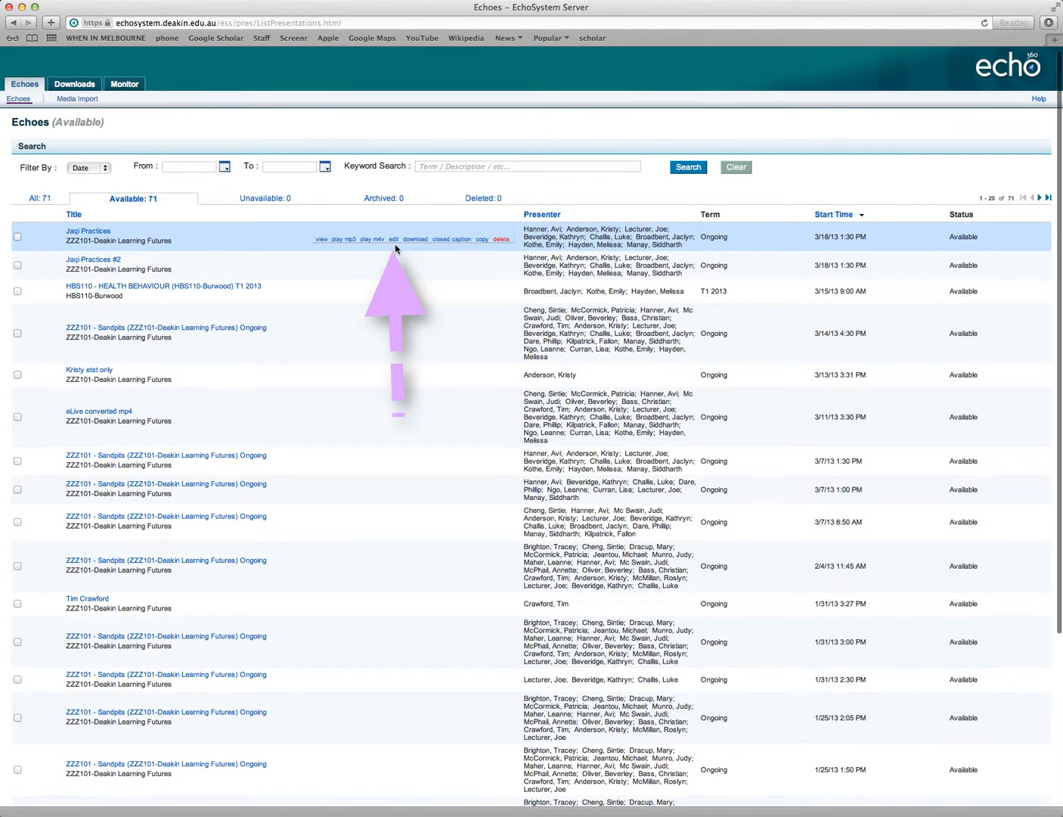
click(392, 241)
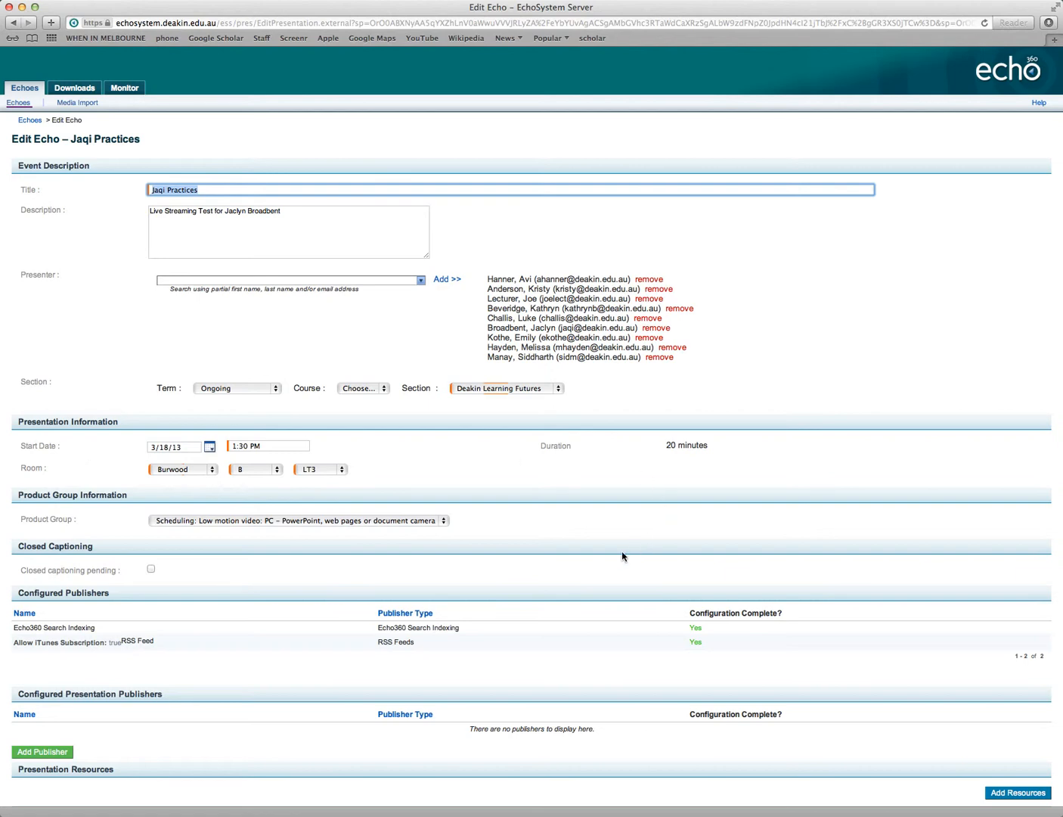
scroll(571, 646, down, 2)
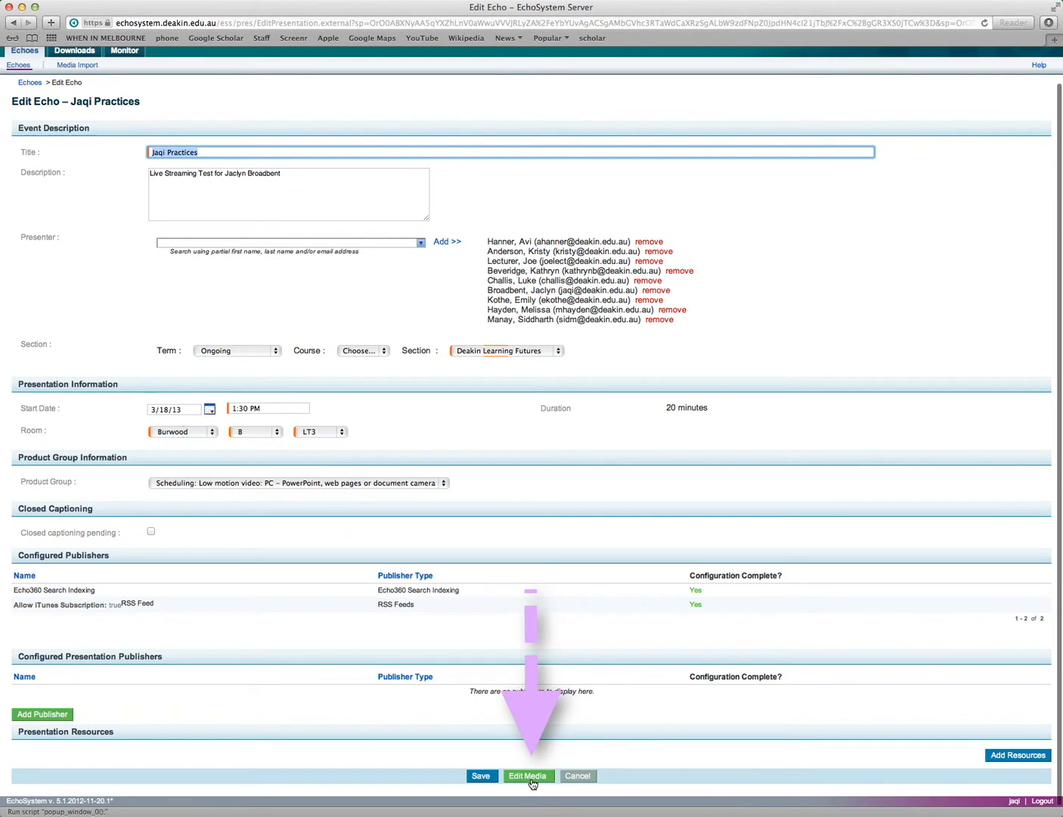
click(527, 776)
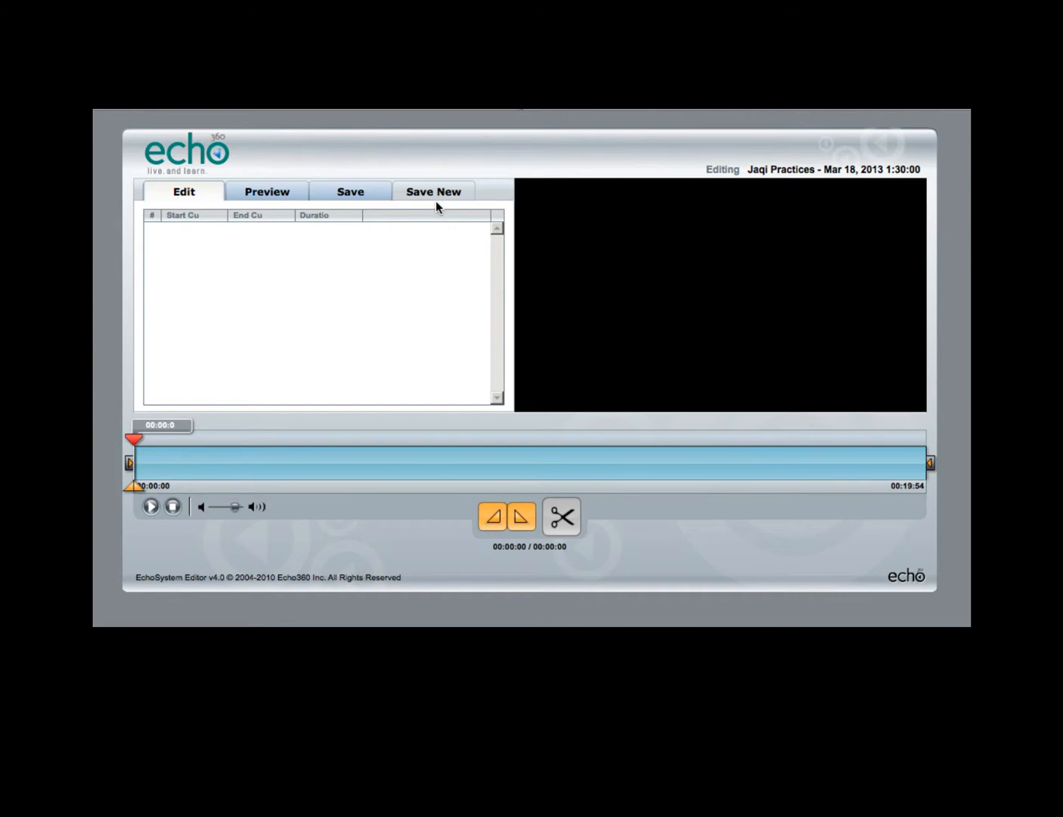
Step: Play the start of the recording briefly and cut the opening segment from 00:00:02 to 00:00:38
click(151, 507)
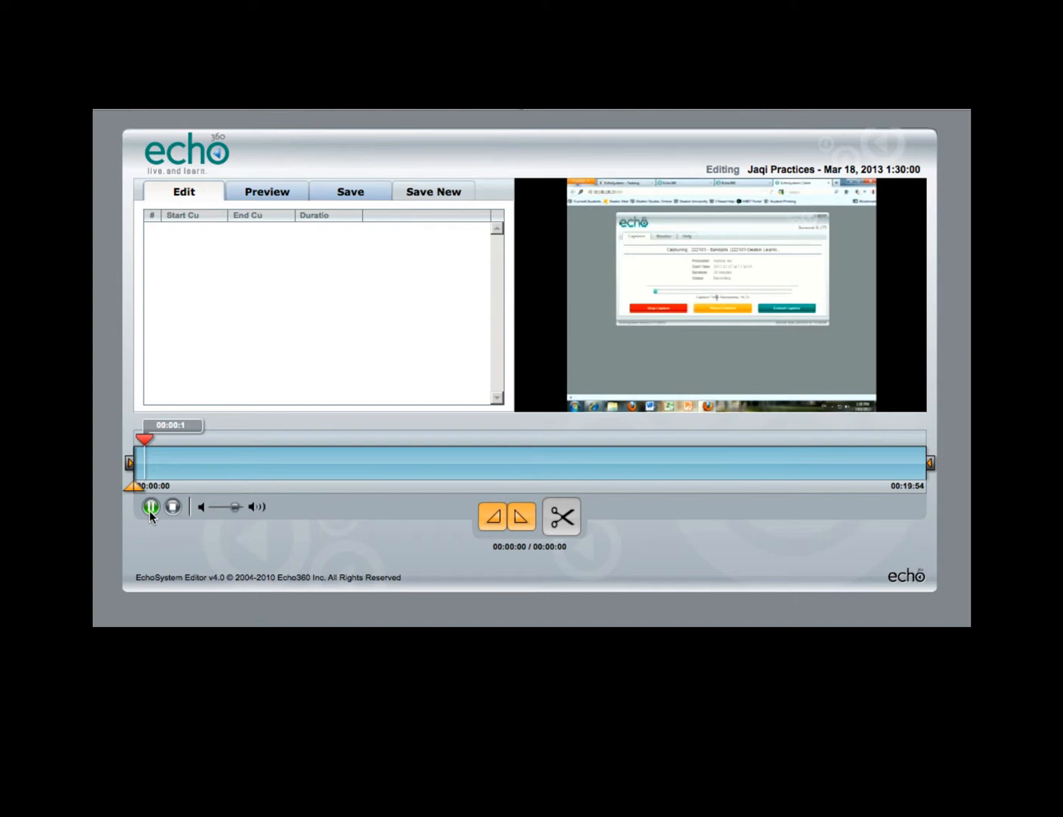
click(148, 510)
mouse_move(135, 490)
mouse_down()
mouse_move(166, 490)
mouse_move(128, 487)
mouse_up()
drag(146, 440, 133, 439)
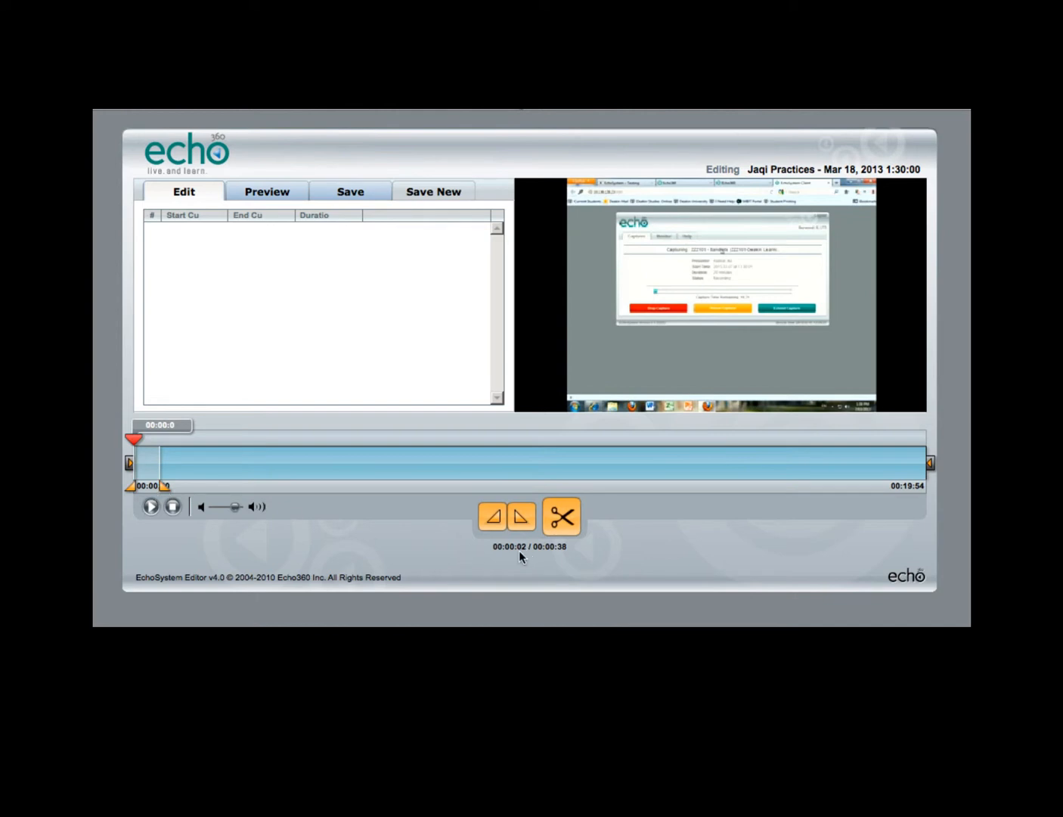
click(562, 518)
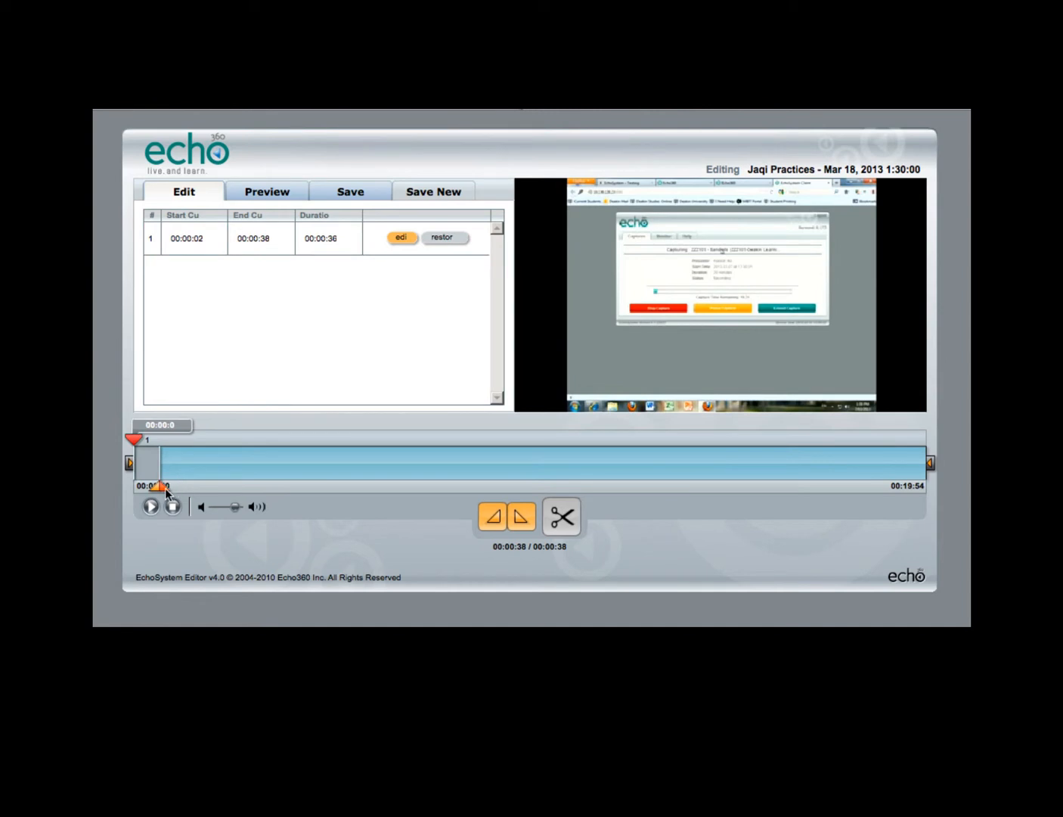
Step: Cut a middle segment of the recording from 00:09:30 to 00:10:13
drag(165, 488, 549, 483)
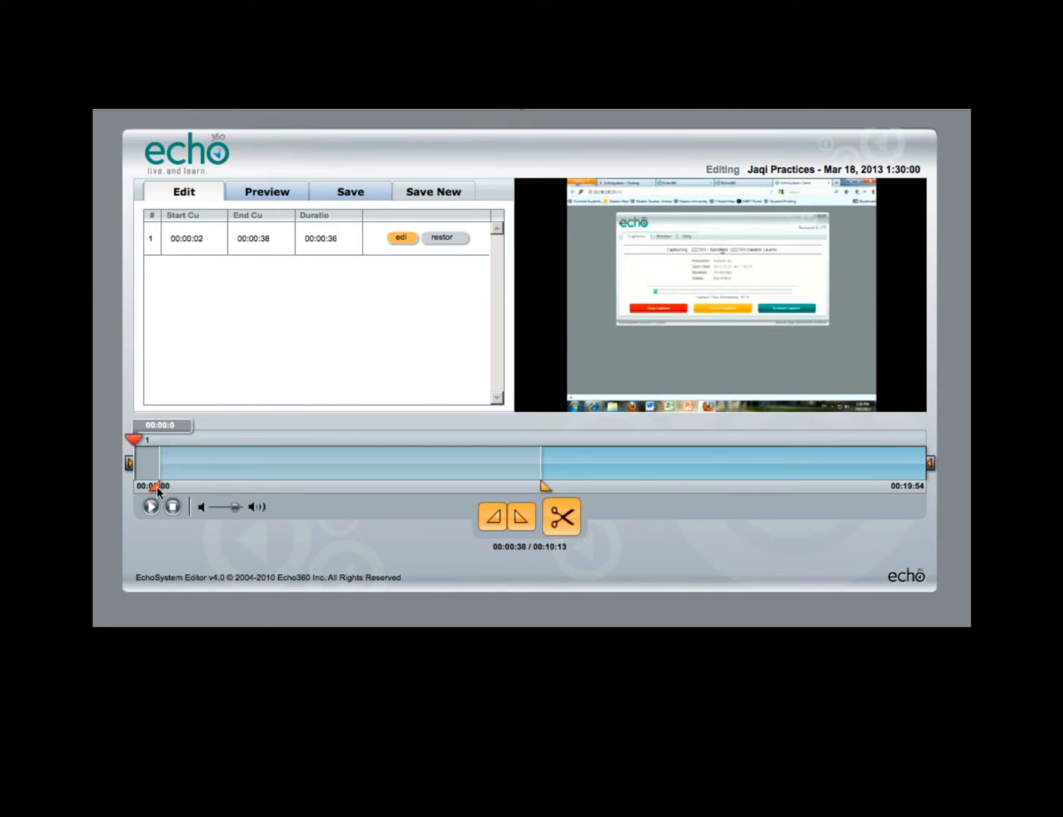
drag(156, 487, 508, 490)
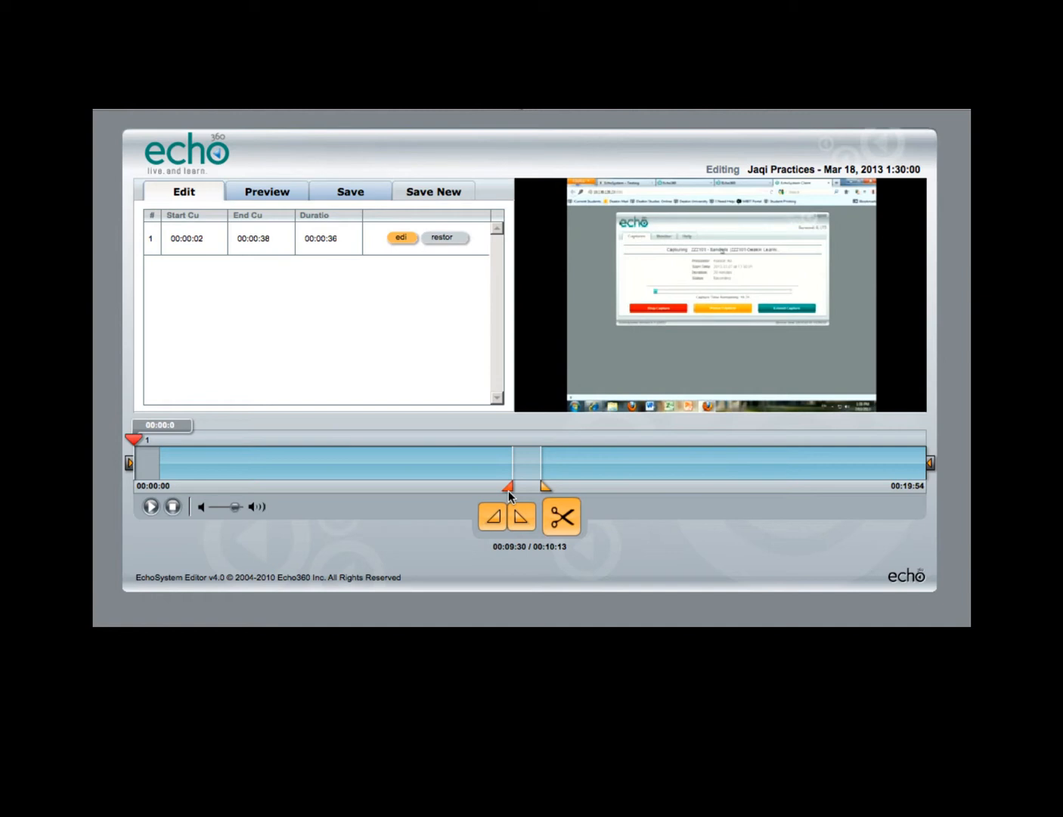
click(561, 517)
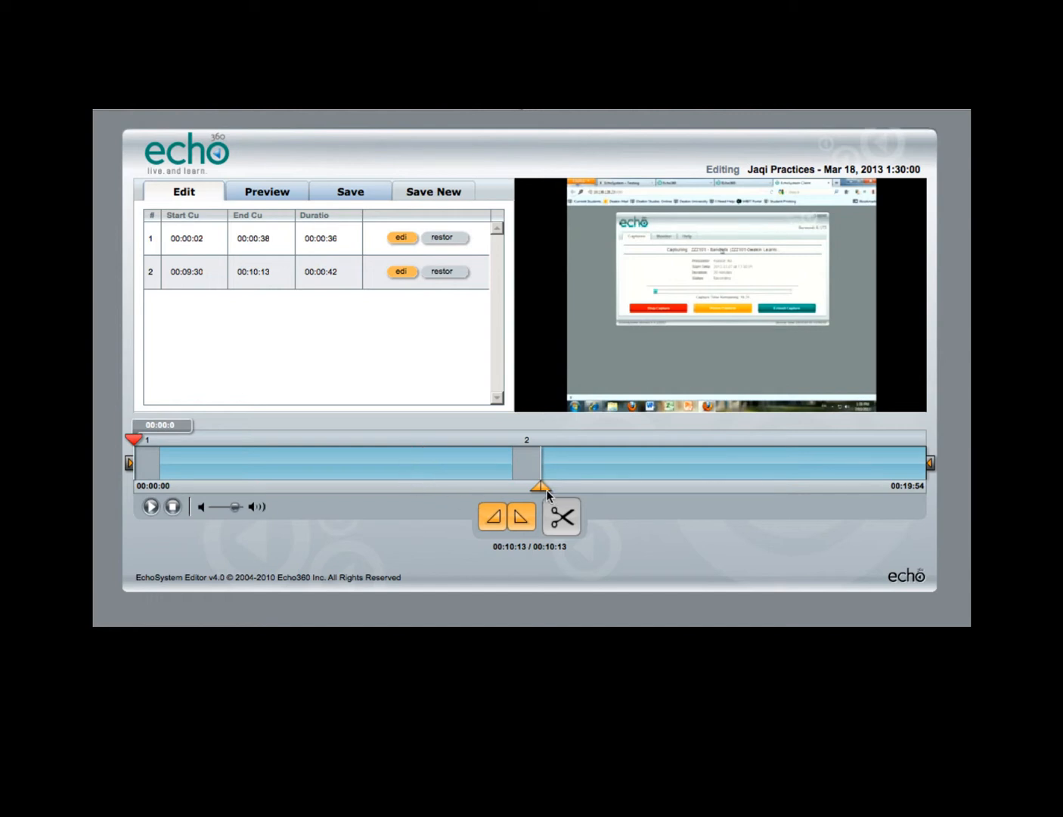
Step: Cut the end of the recording from 00:18:59 to 00:19:54
drag(561, 492, 931, 486)
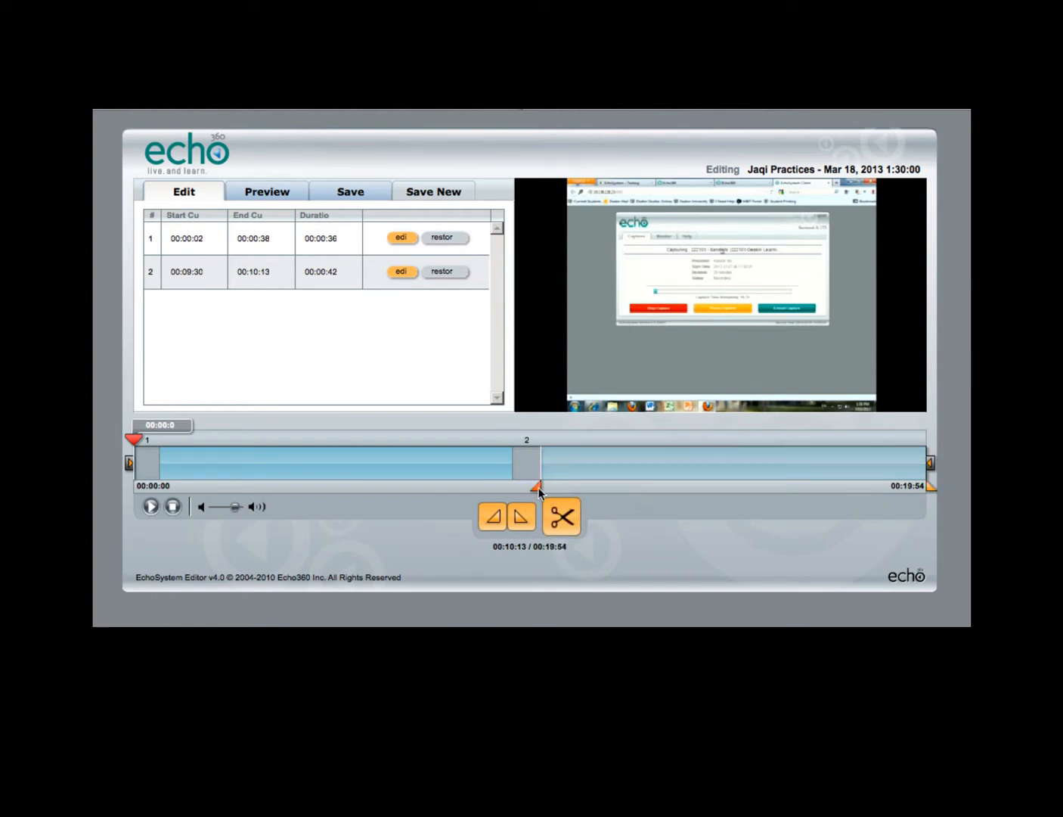
drag(538, 487, 887, 481)
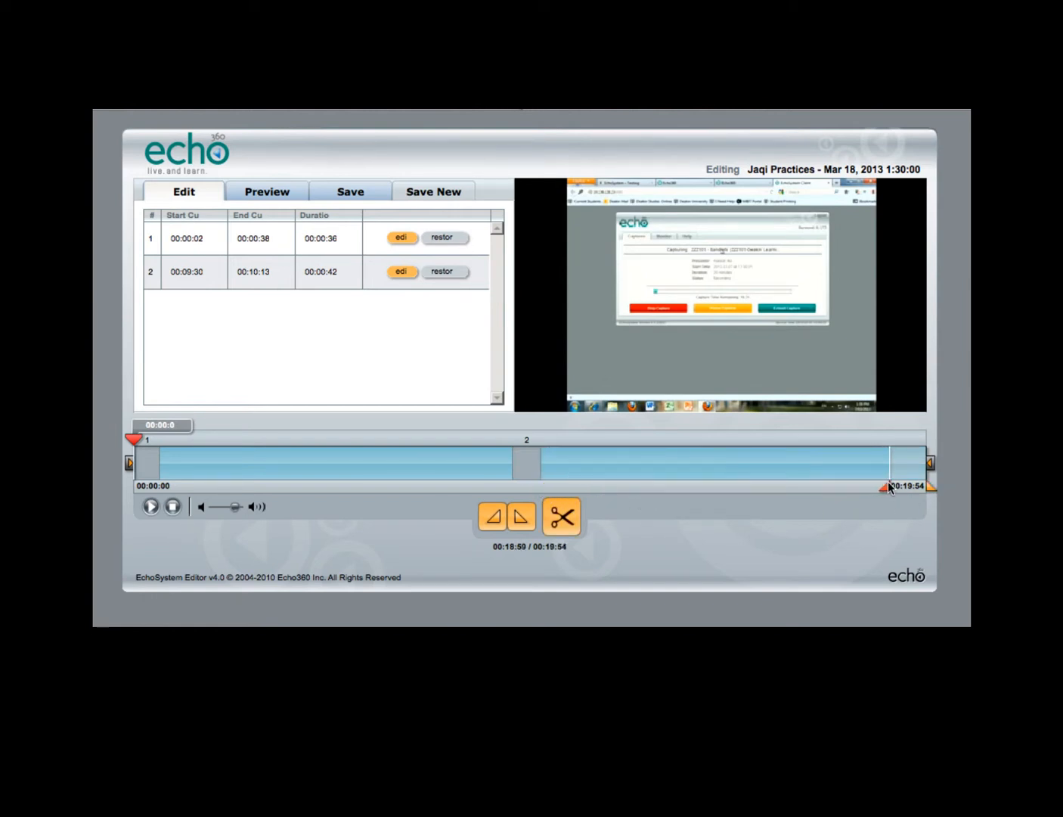
click(560, 518)
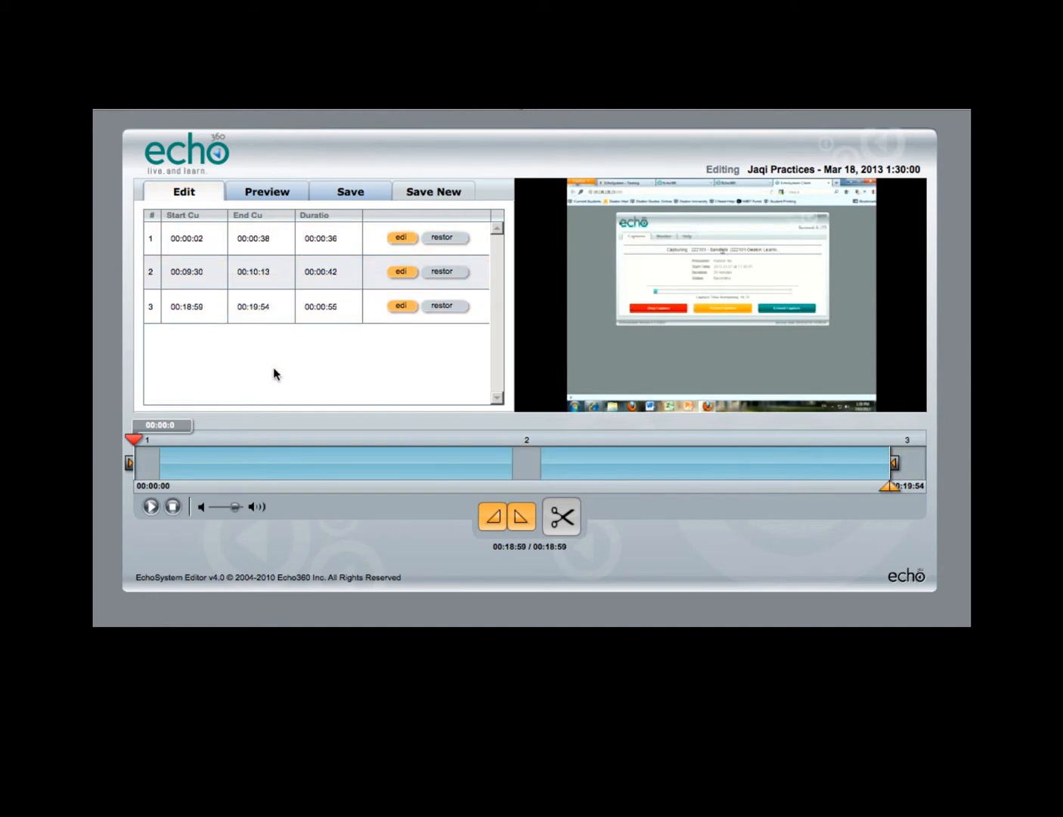
Step: Preview the edited recording, playing it from just before the middle cut
click(251, 191)
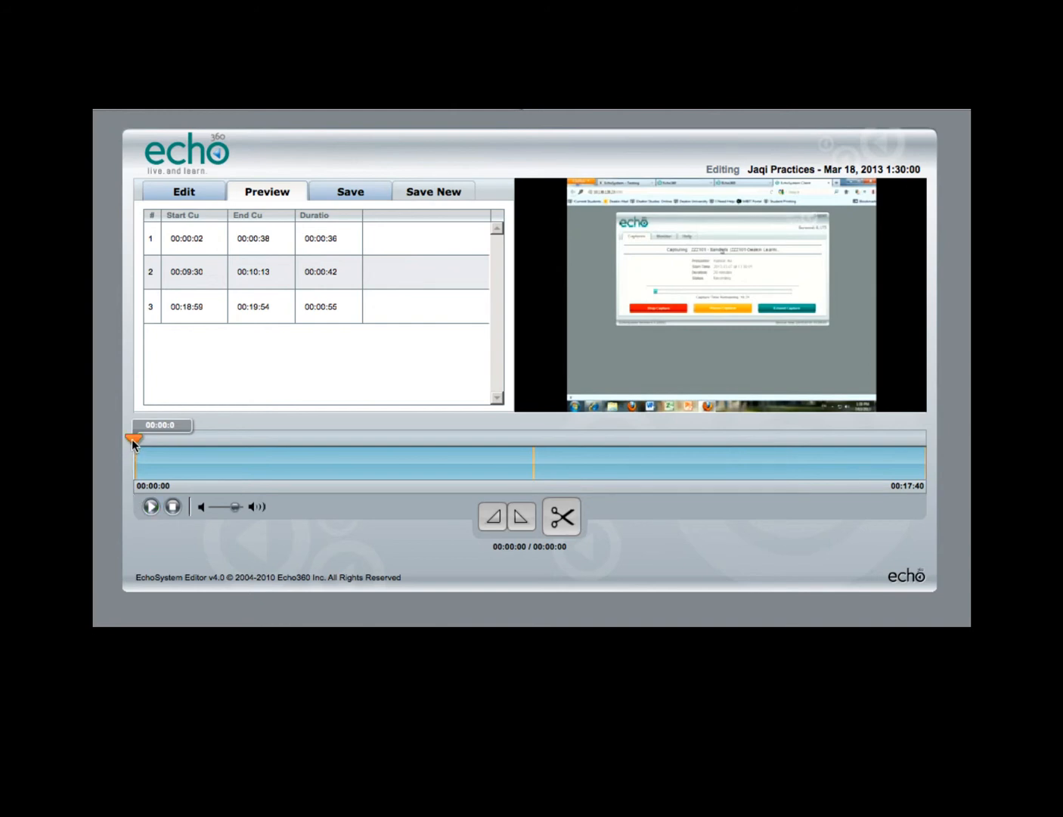
drag(131, 438, 530, 437)
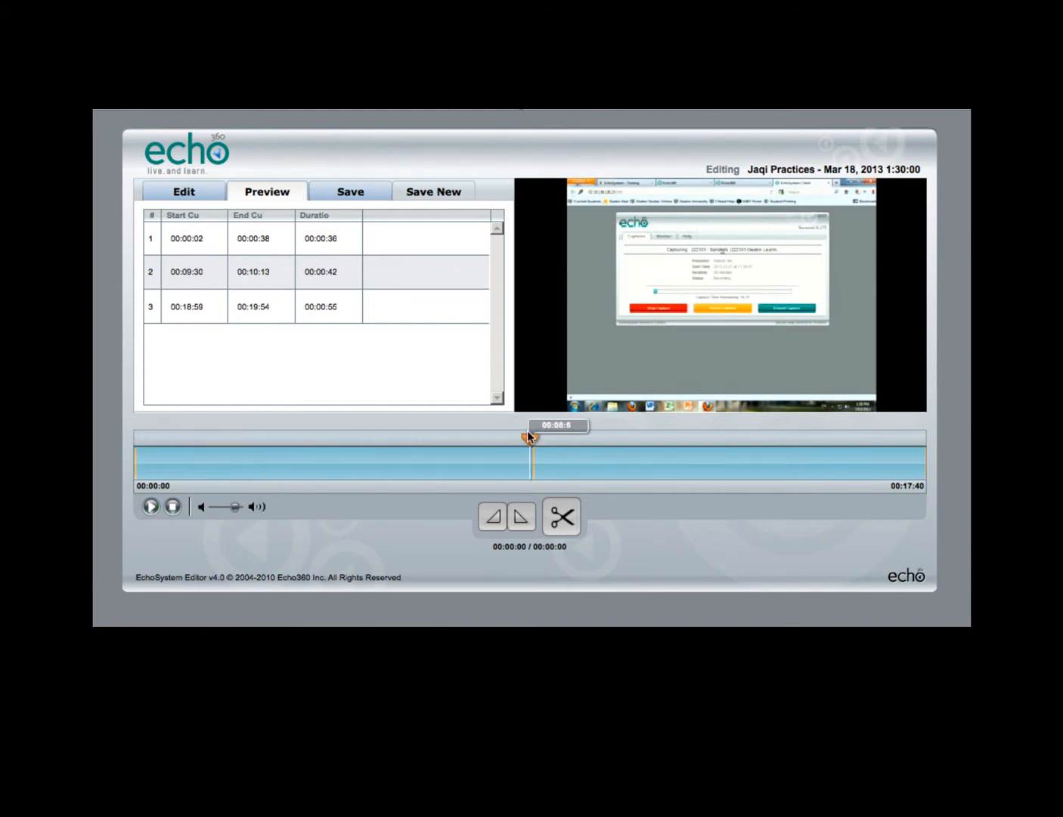
click(148, 507)
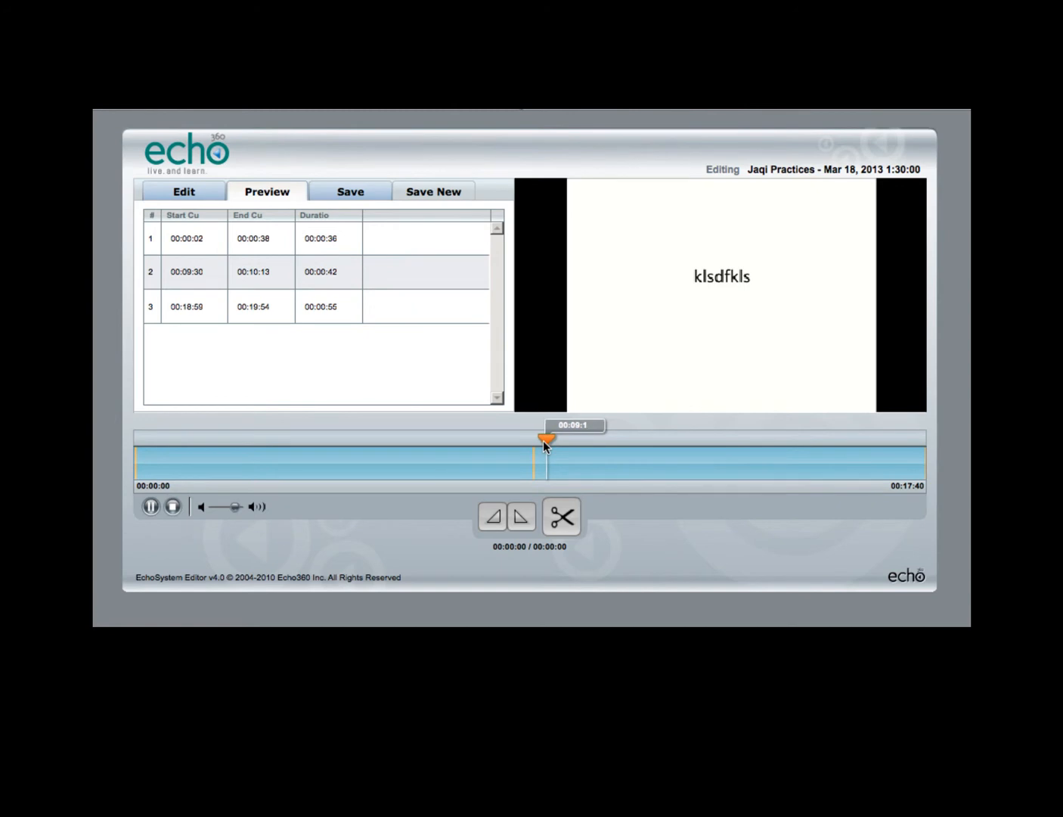
Step: Return to editing and set the start of the second cut to 00:09:40
click(179, 191)
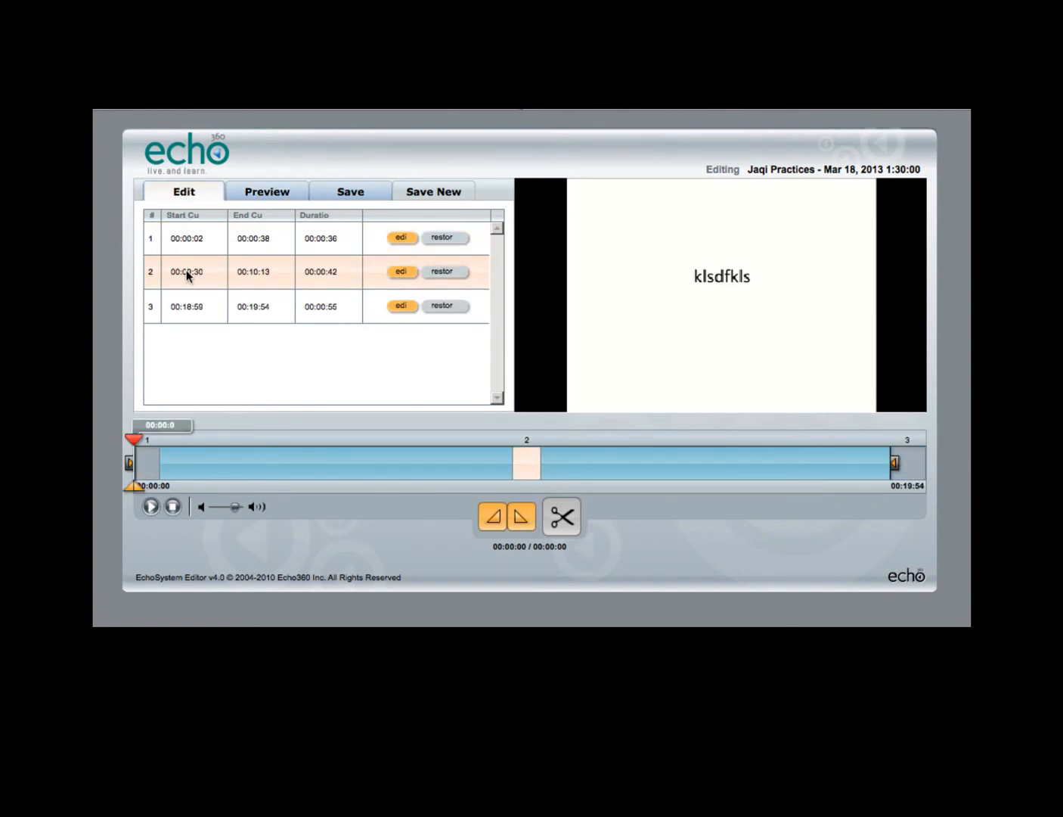
click(401, 270)
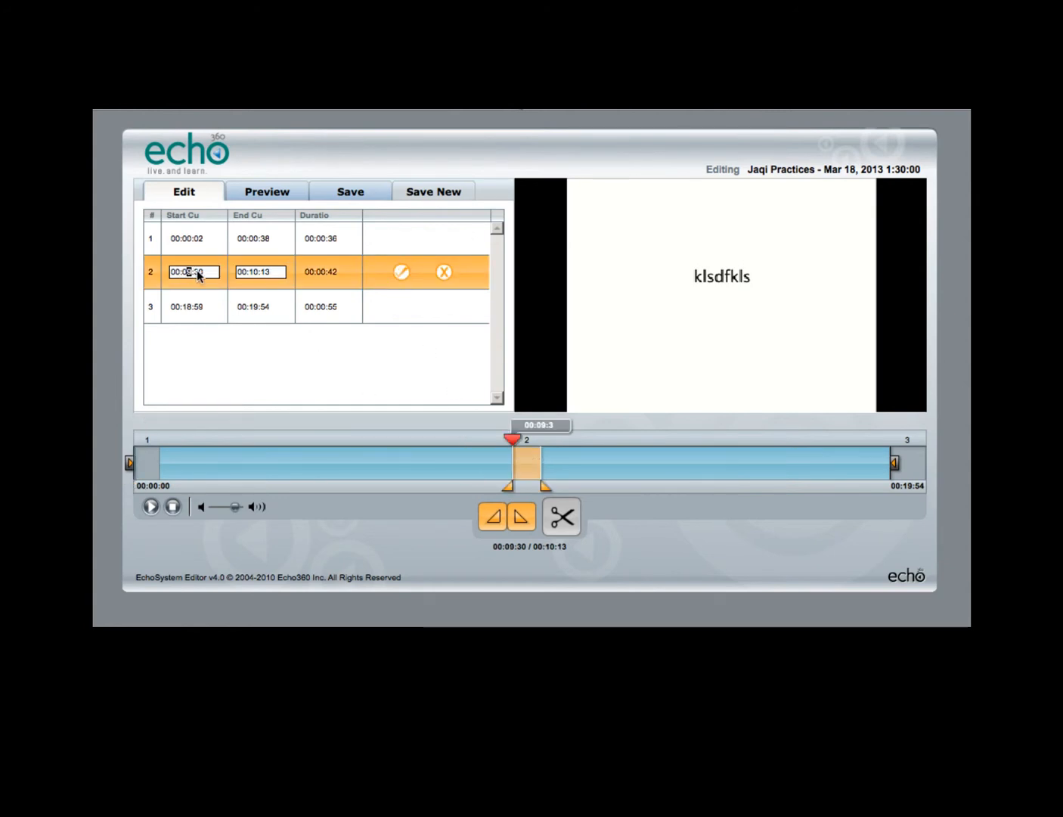
key(BackSpace)
key(BackSpace)
key(BackSpace)
text(:40)
click(400, 274)
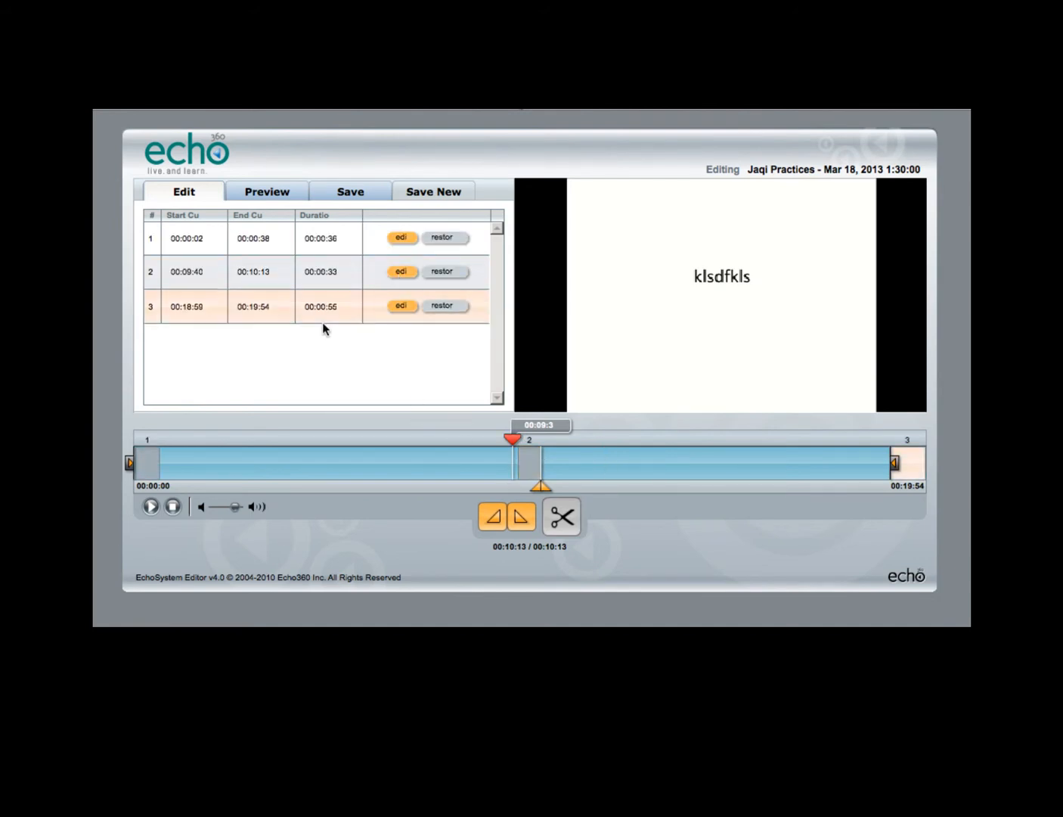
Step: Move the second cut's start marker on the timeline back to about 00:09:17 and accept the change
click(392, 272)
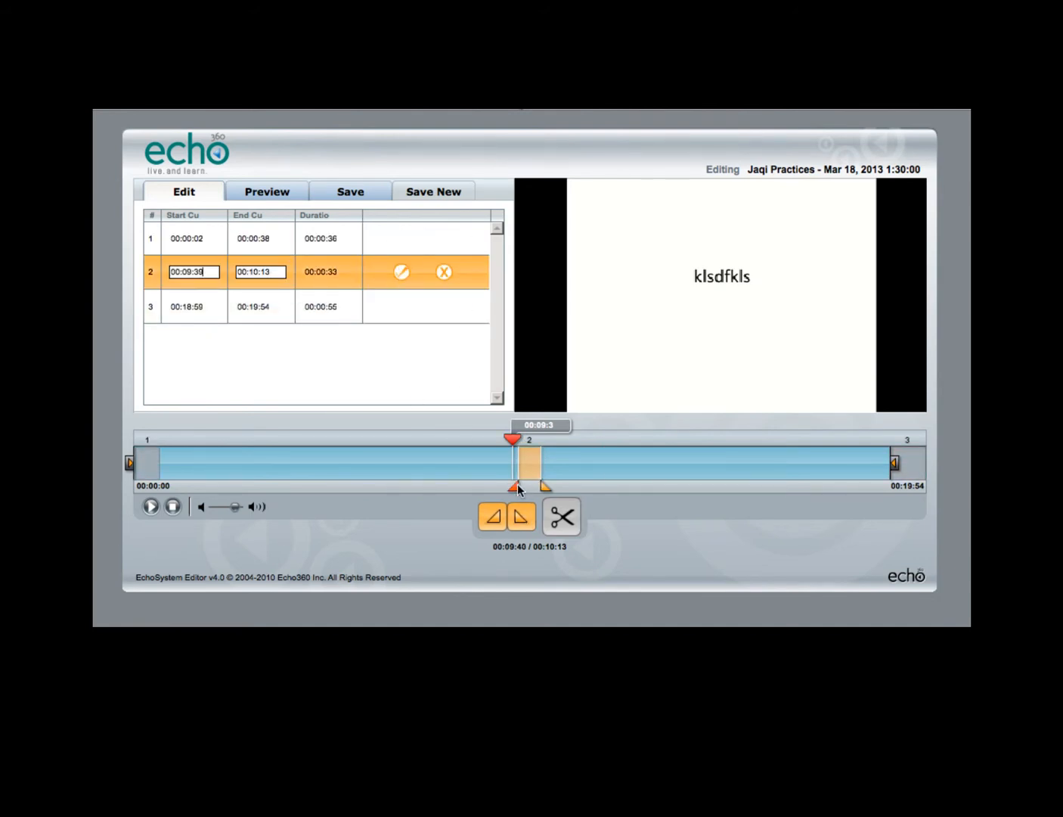
drag(517, 483, 502, 483)
click(401, 273)
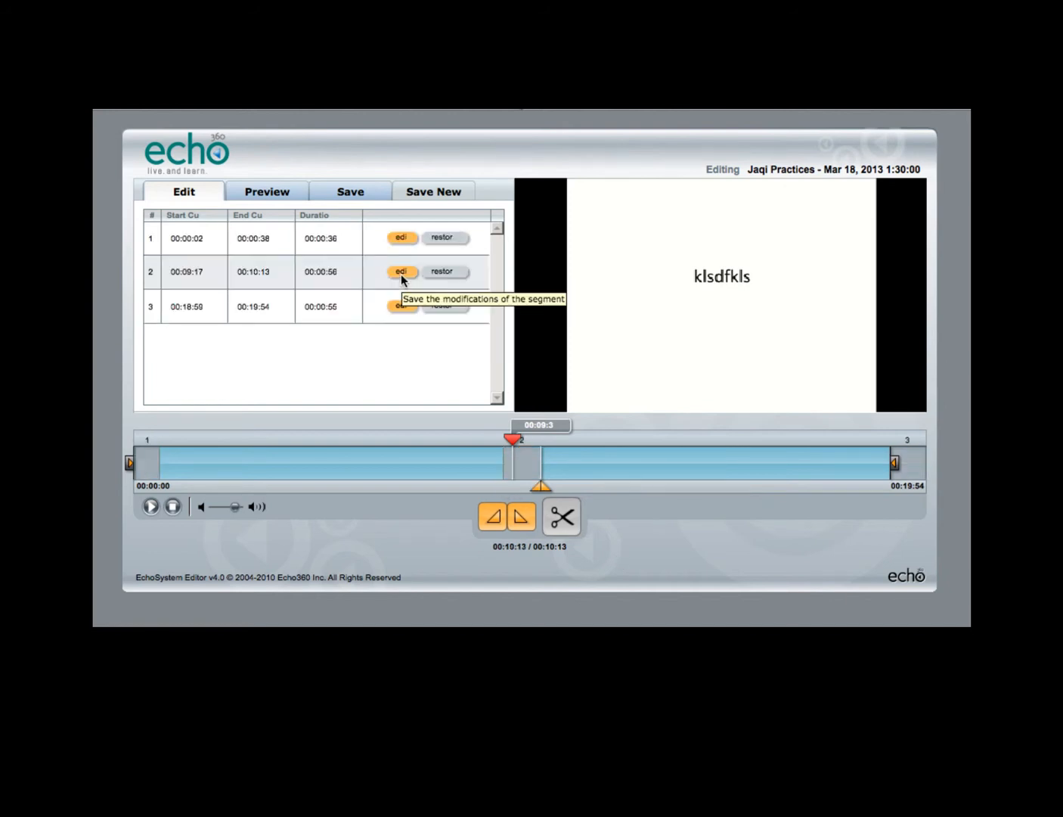
Step: Preview the recording around the adjusted middle cut
click(280, 191)
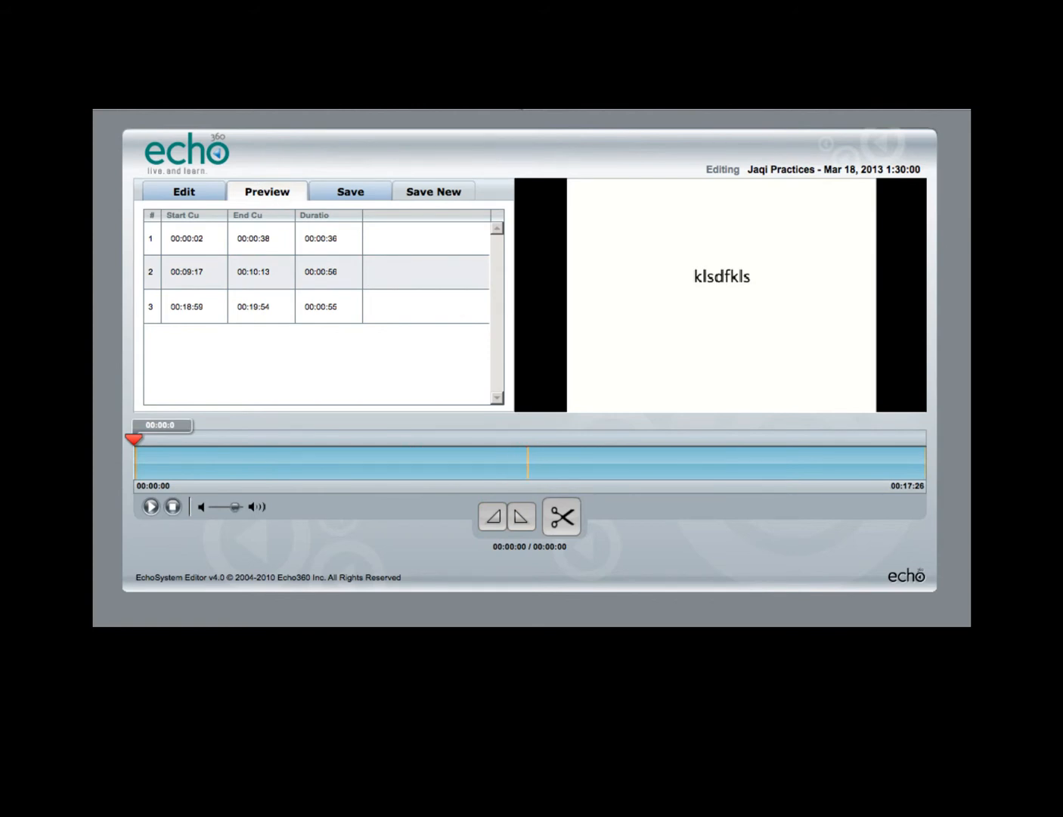
drag(133, 438, 516, 459)
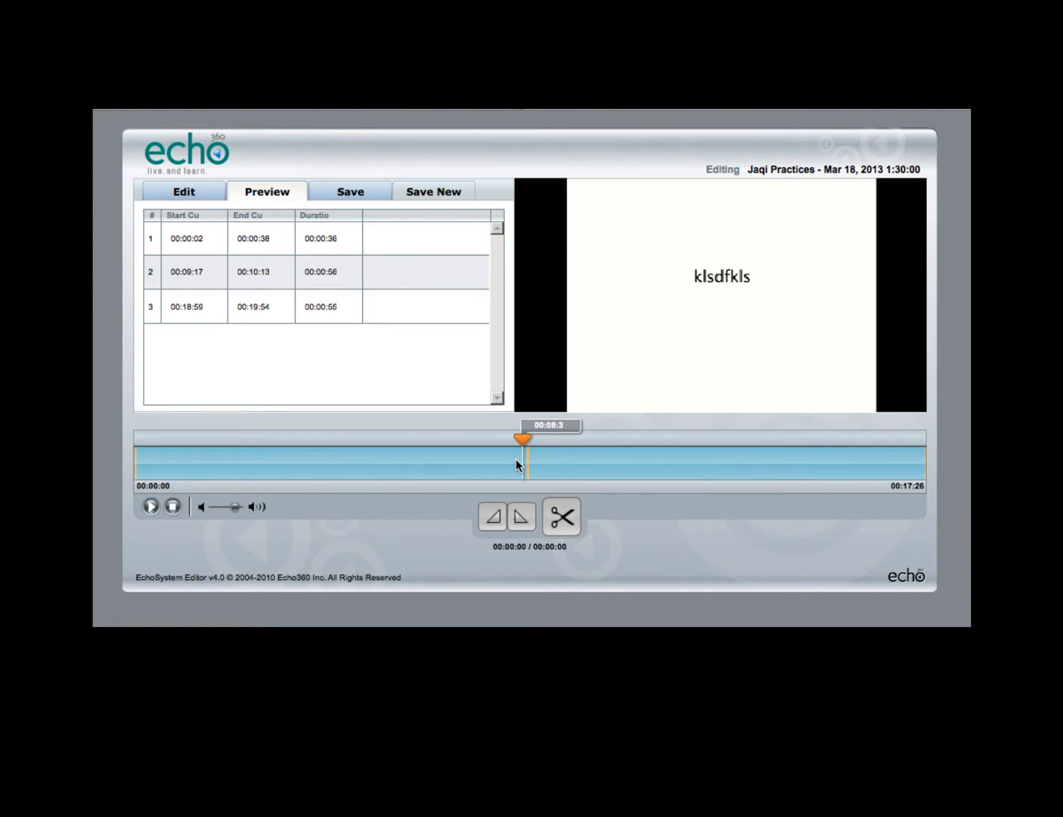
click(151, 507)
Step: Restore the second cut segment to the recording and preview the result
click(186, 192)
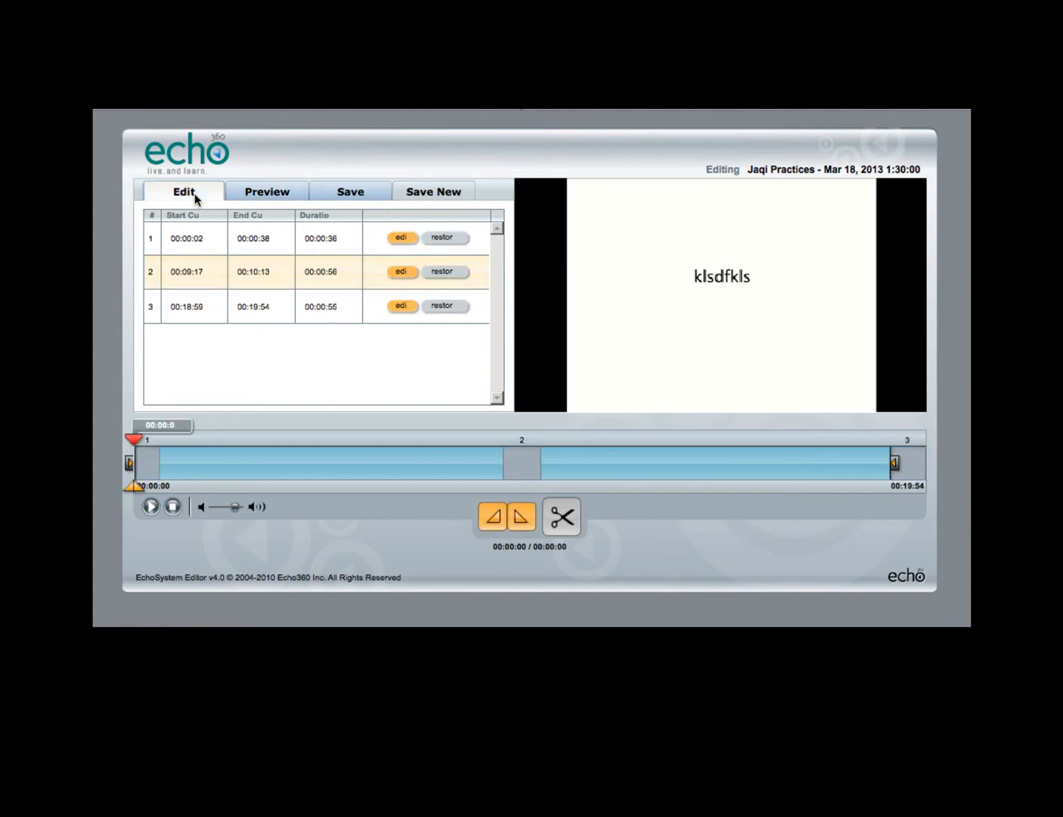
click(443, 273)
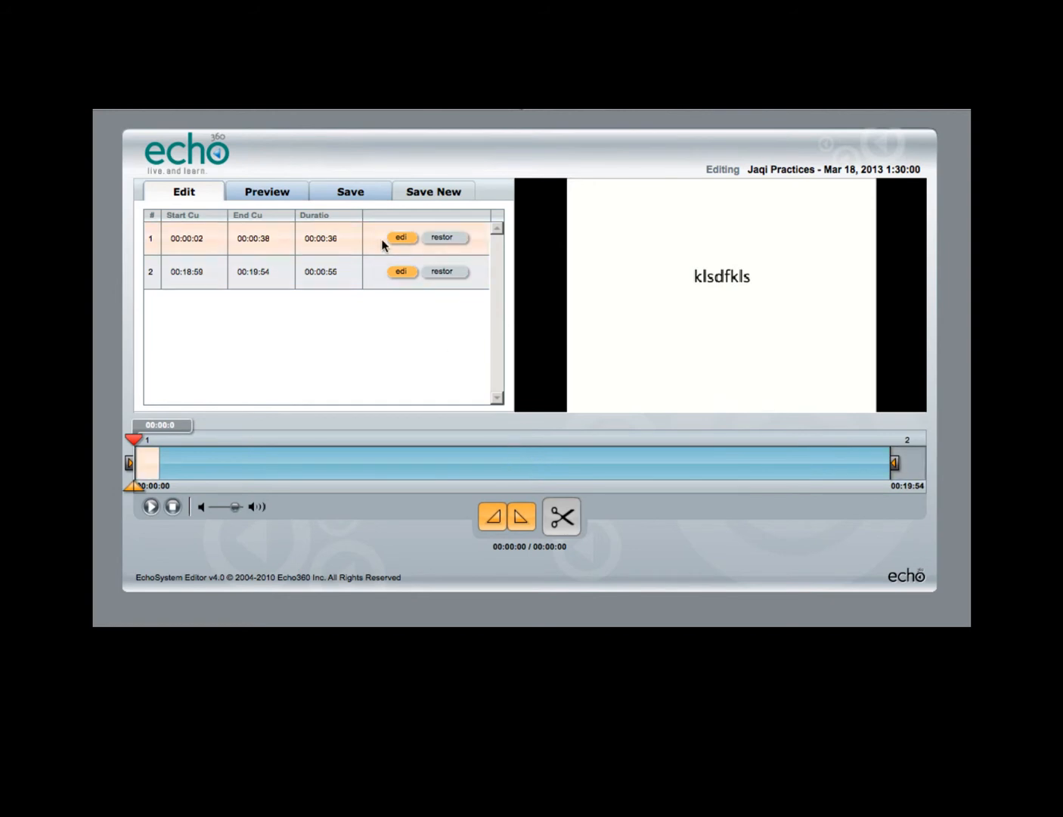
click(292, 194)
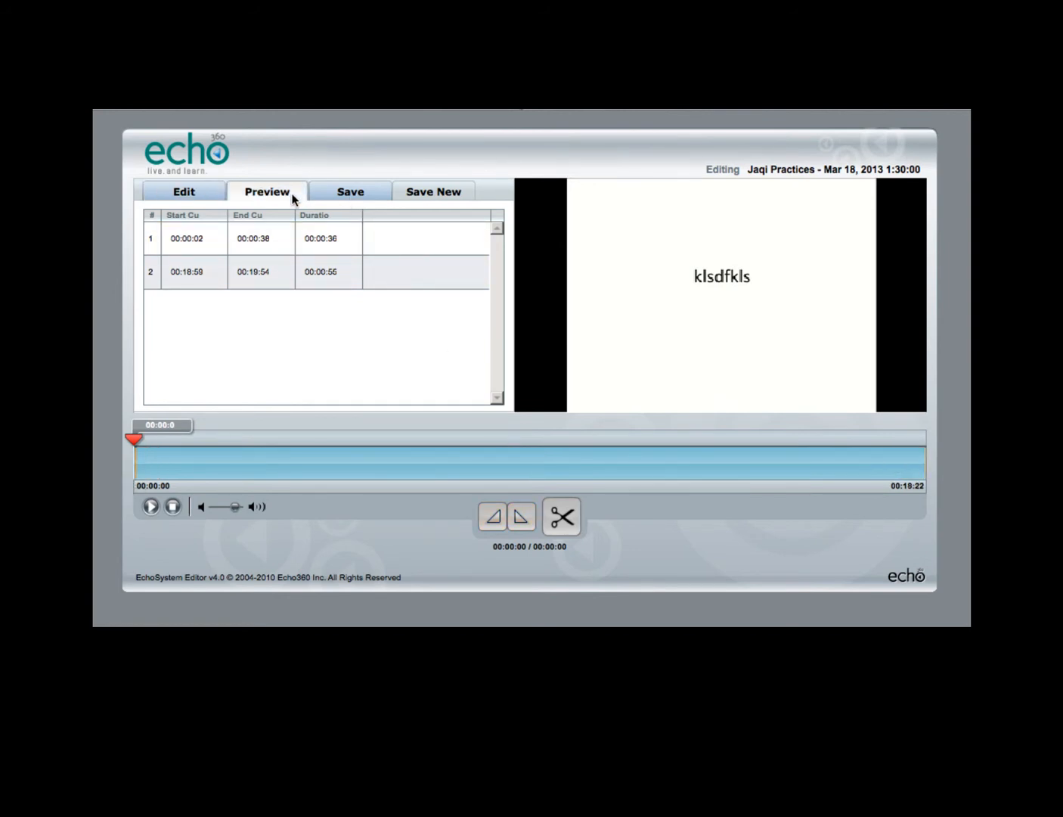
Step: Review the save overview and start a new saved version, appending "#2" to its title
click(327, 198)
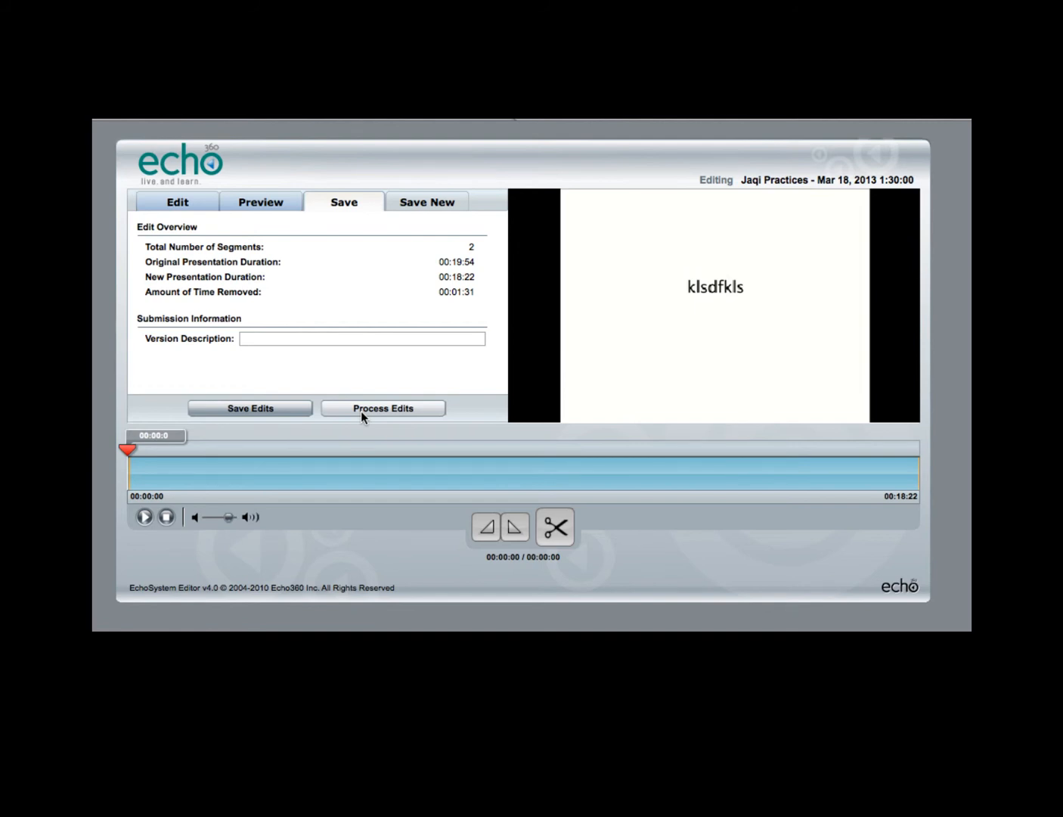
click(438, 208)
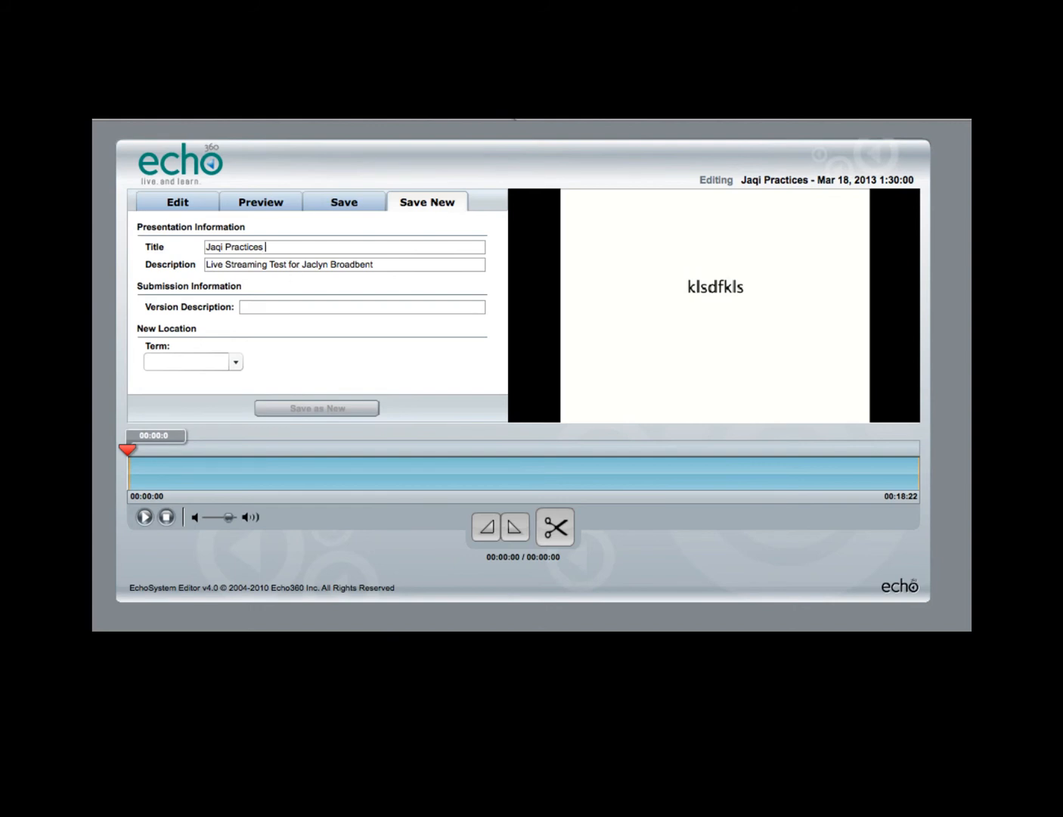
text(#2)
Step: Set the new version's location to term T1 2013, course HBS110 and the HBS110 T1 2013 section
click(236, 362)
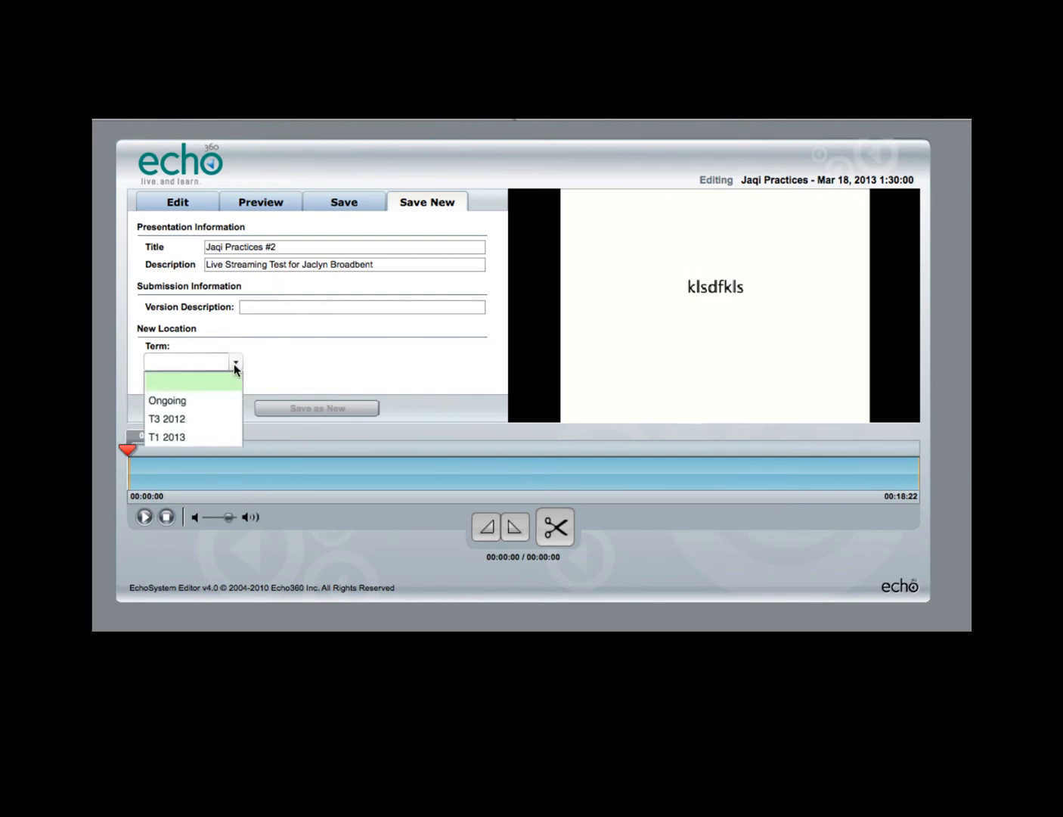
click(192, 432)
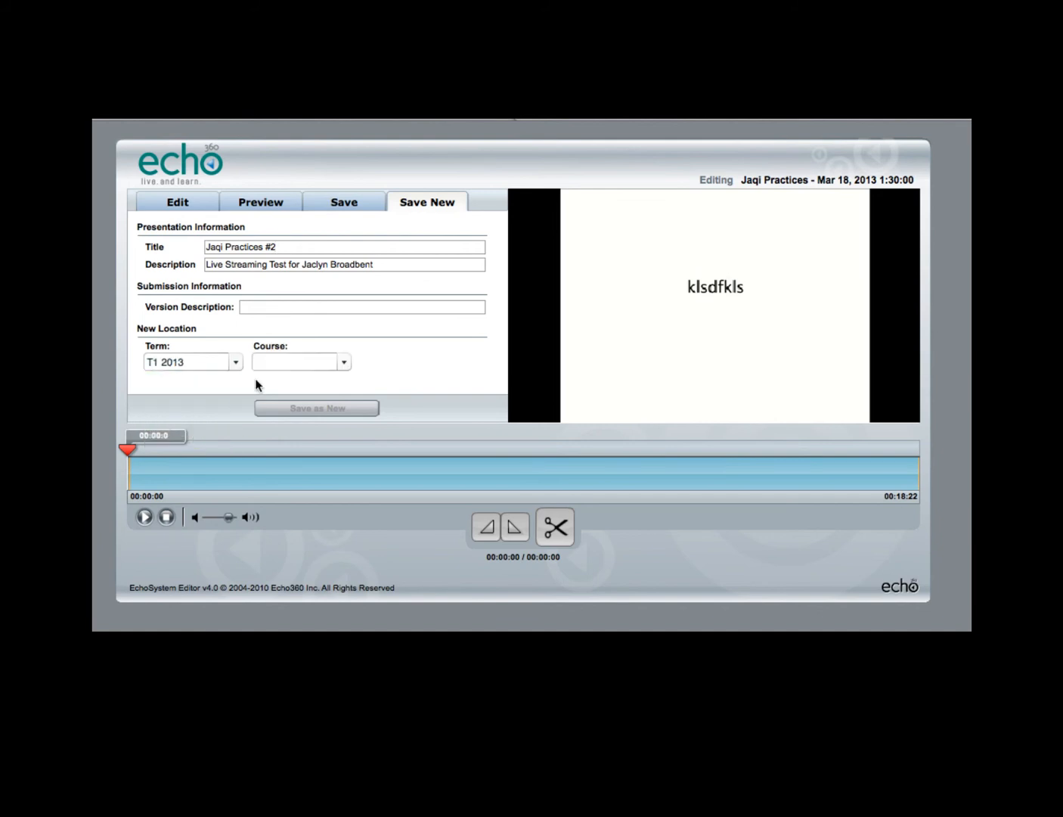
click(335, 367)
click(322, 401)
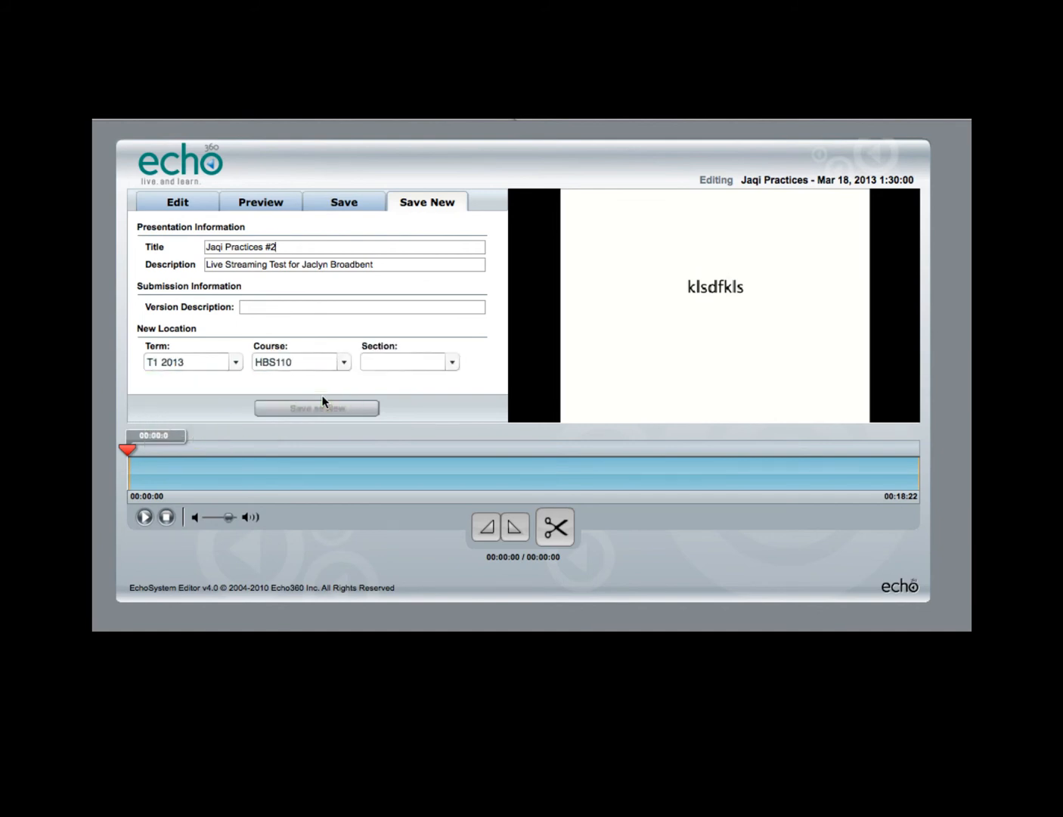
click(451, 364)
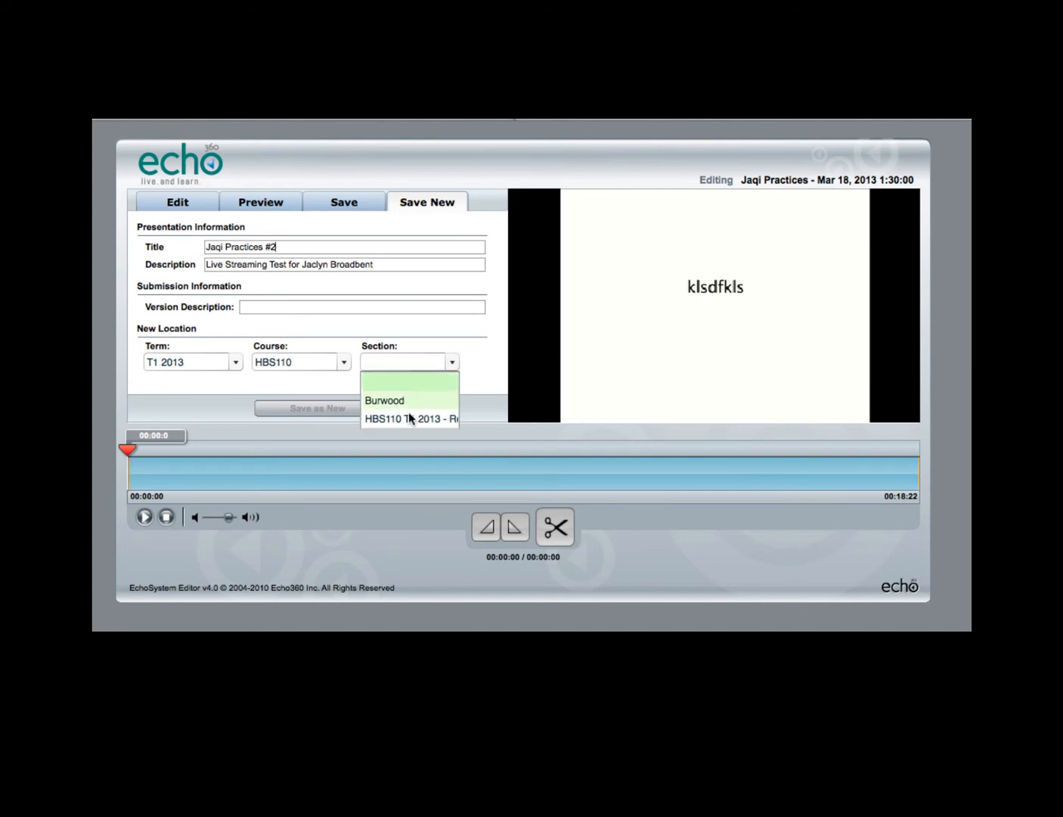
click(371, 417)
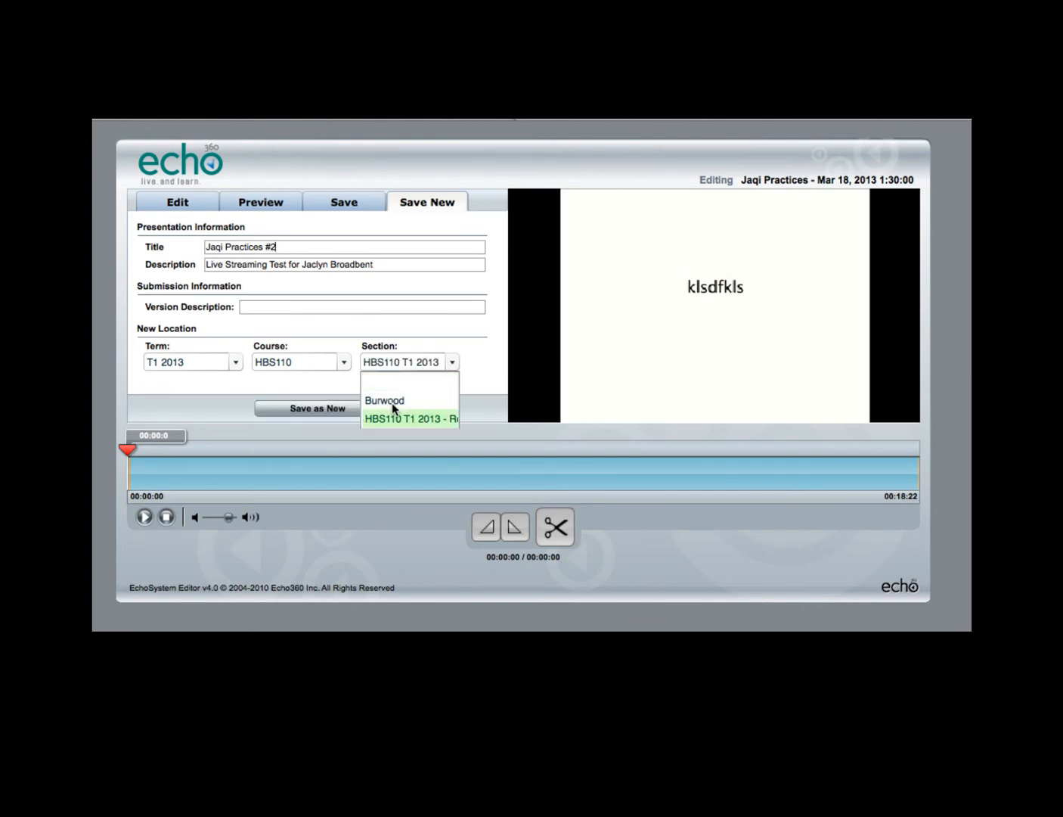